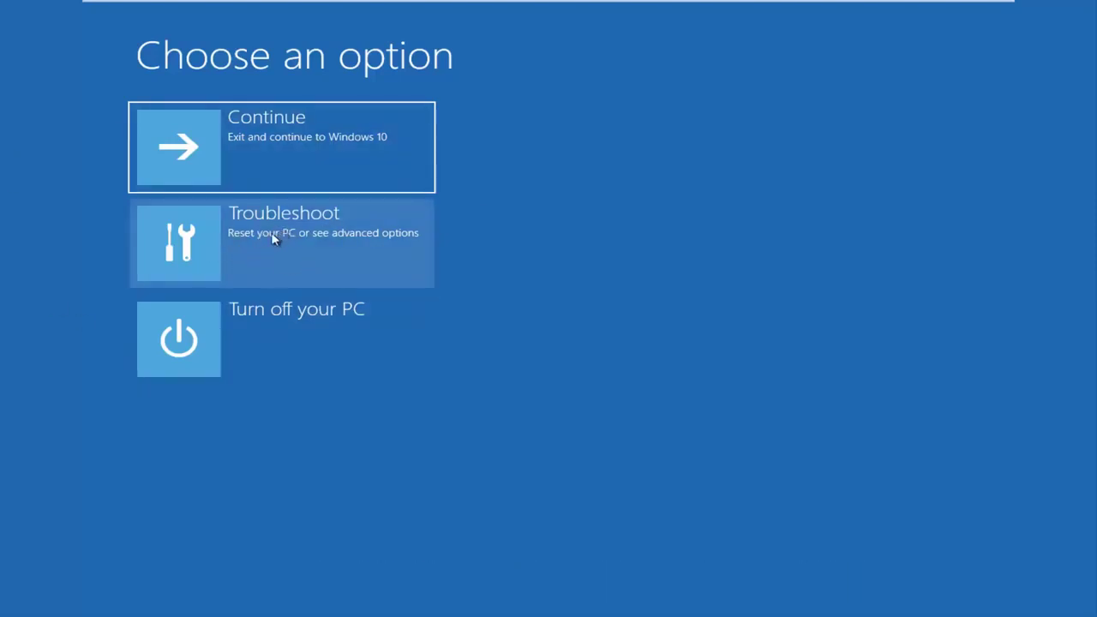
Try to run System Restore from the advanced troubleshooting options, entering the account password, and cancel the wizard
left_click(282, 252)
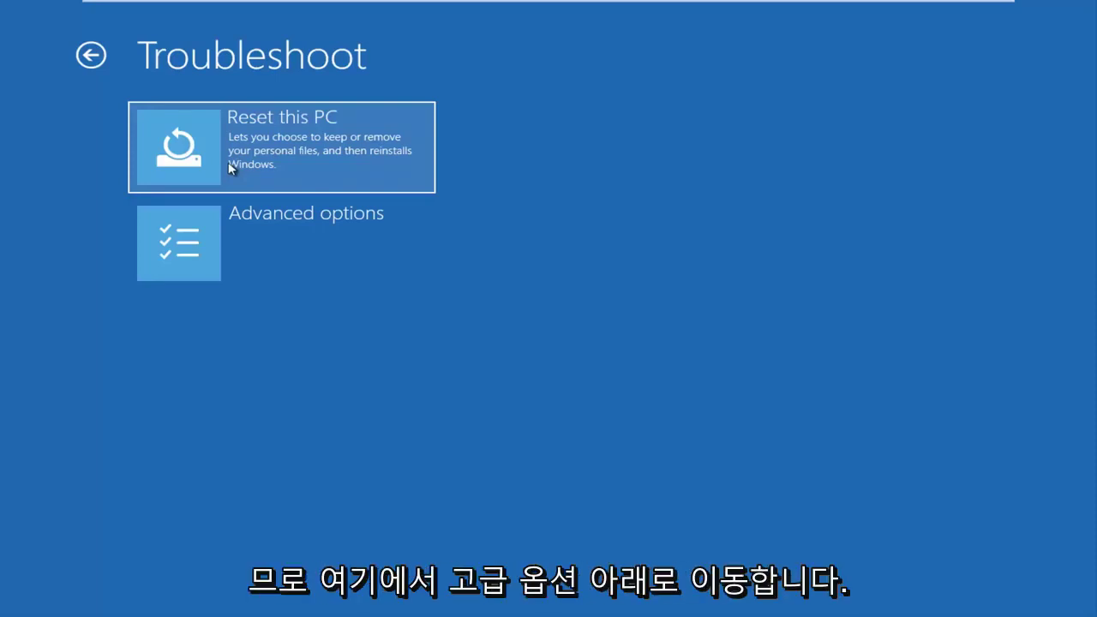
left_click(210, 232)
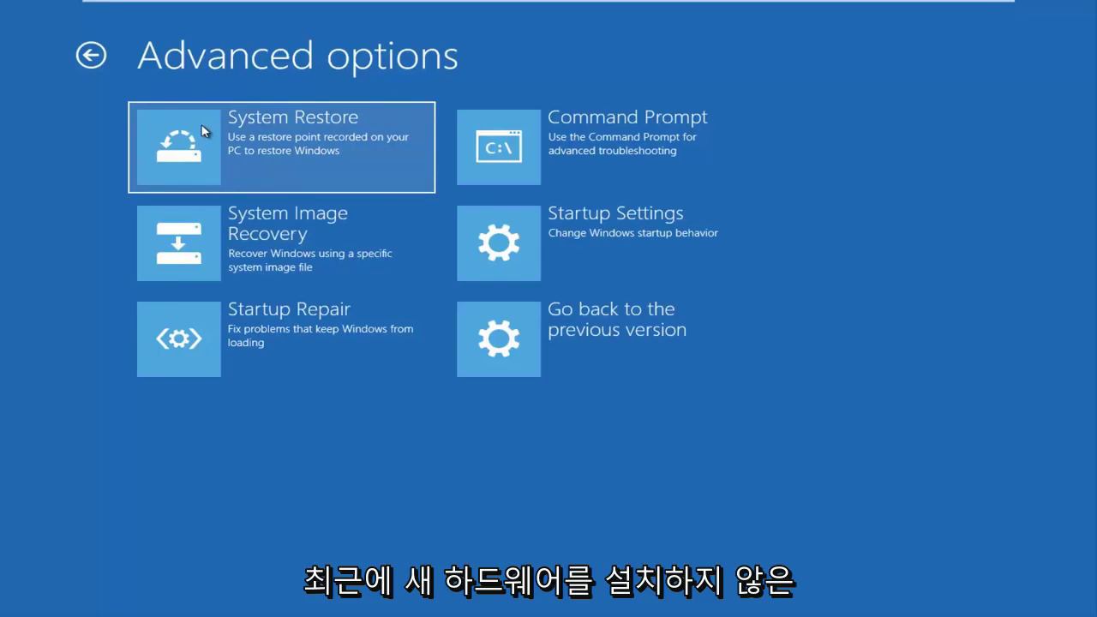
left_click(241, 146)
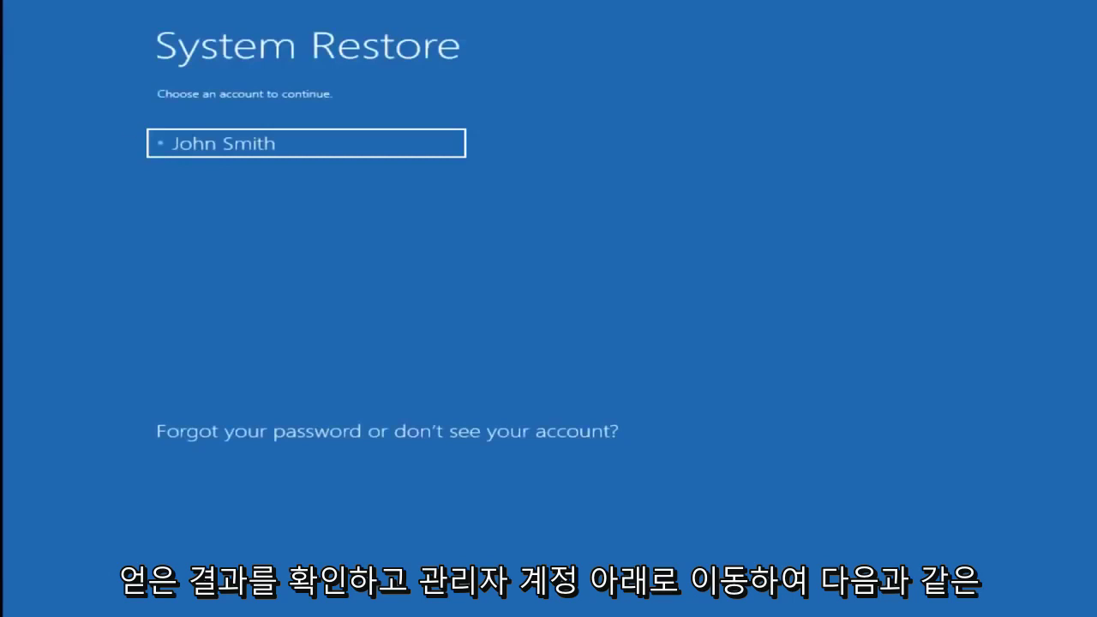
left_click(316, 147)
type("********")
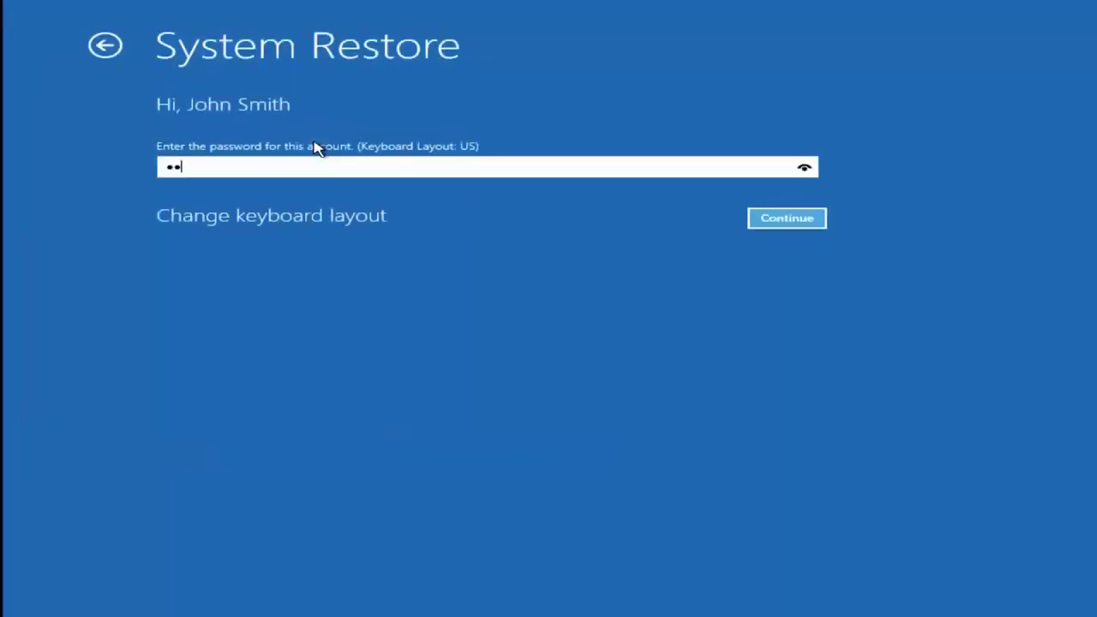
key("Return")
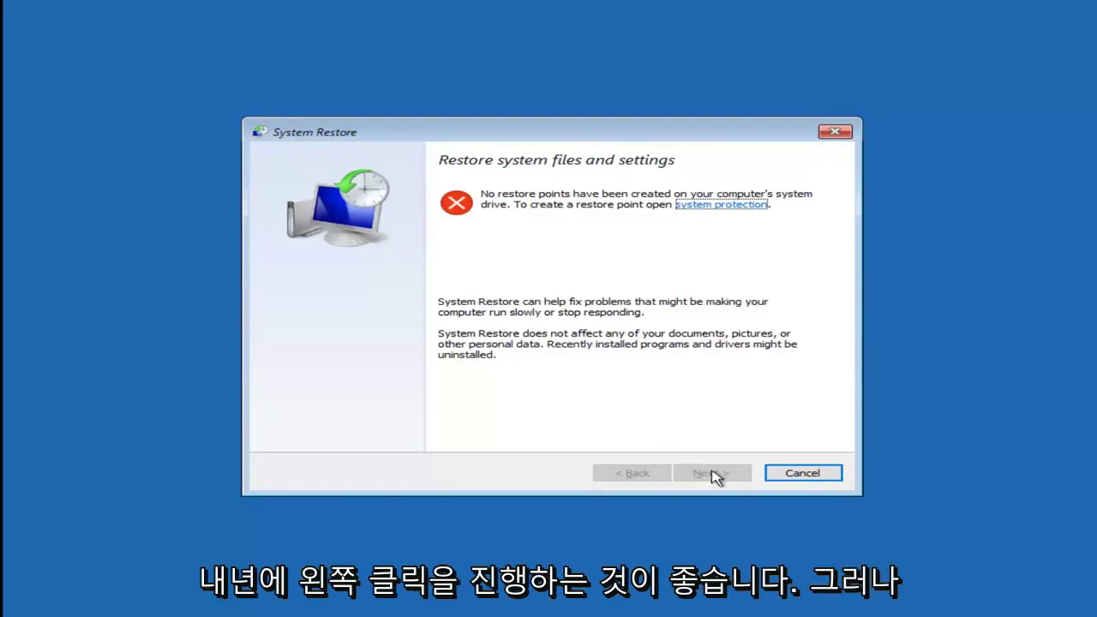
left_click(805, 476)
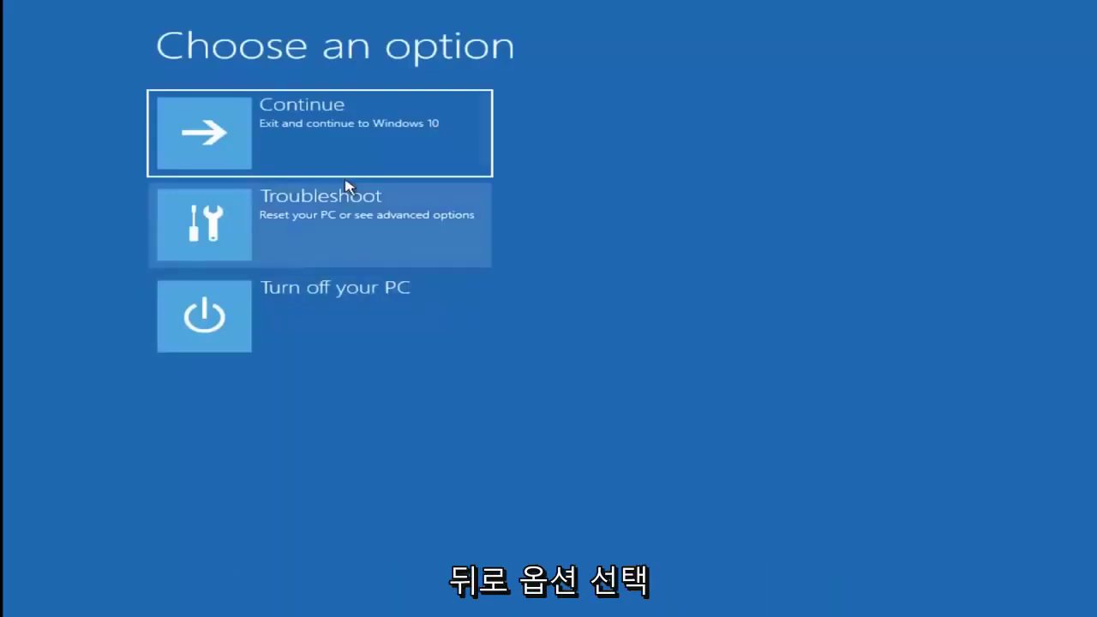
Return to the advanced troubleshooting options and restart the PC through Startup Settings
left_click(371, 228)
left_click(289, 225)
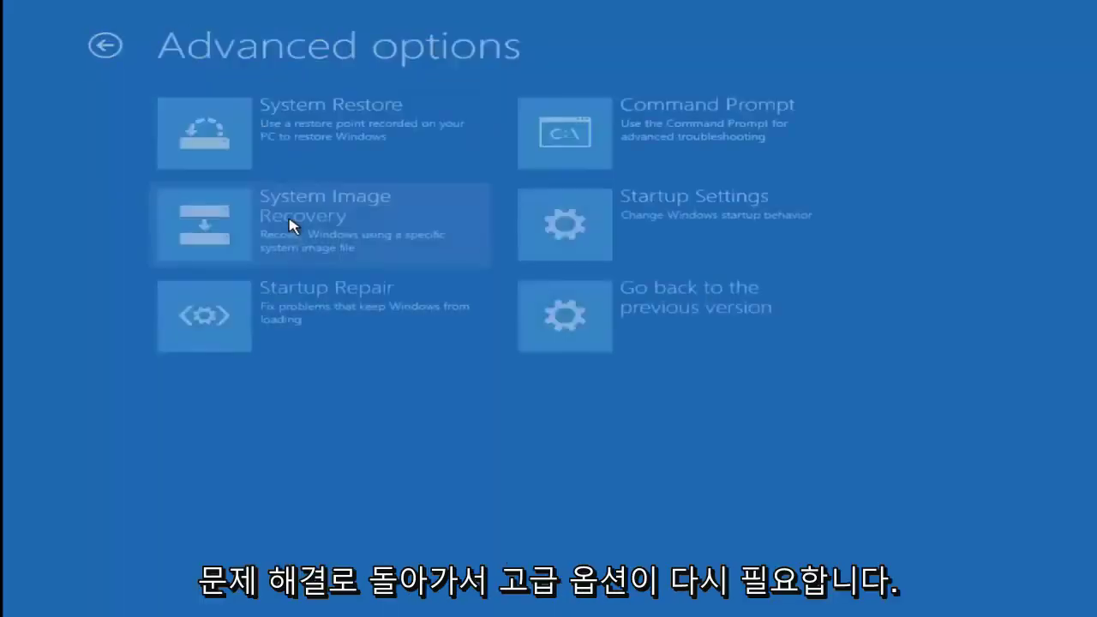
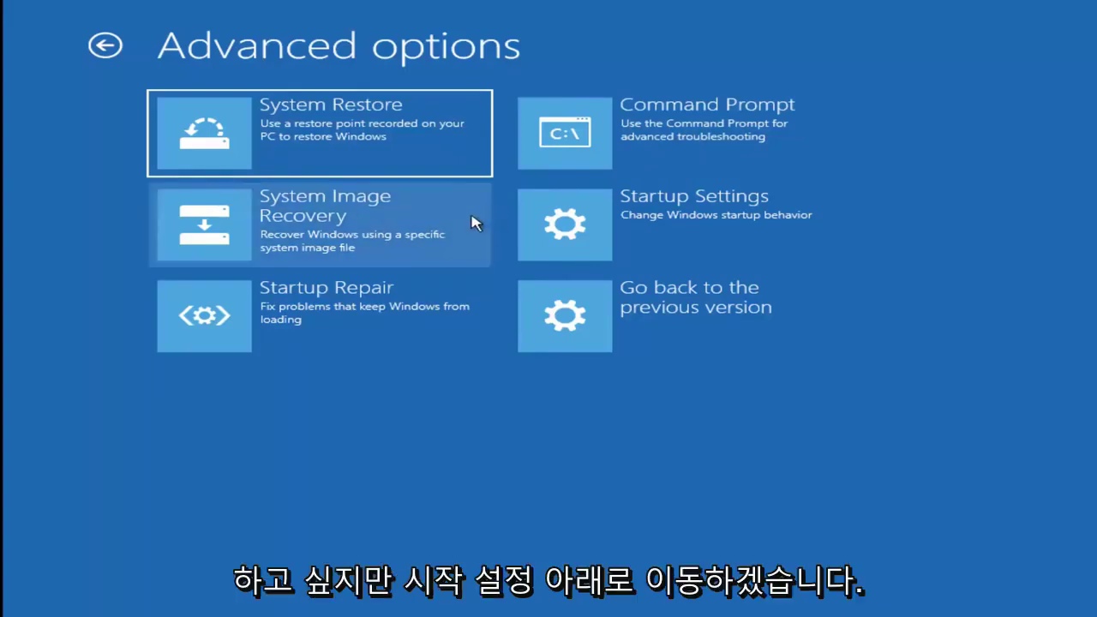
left_click(601, 224)
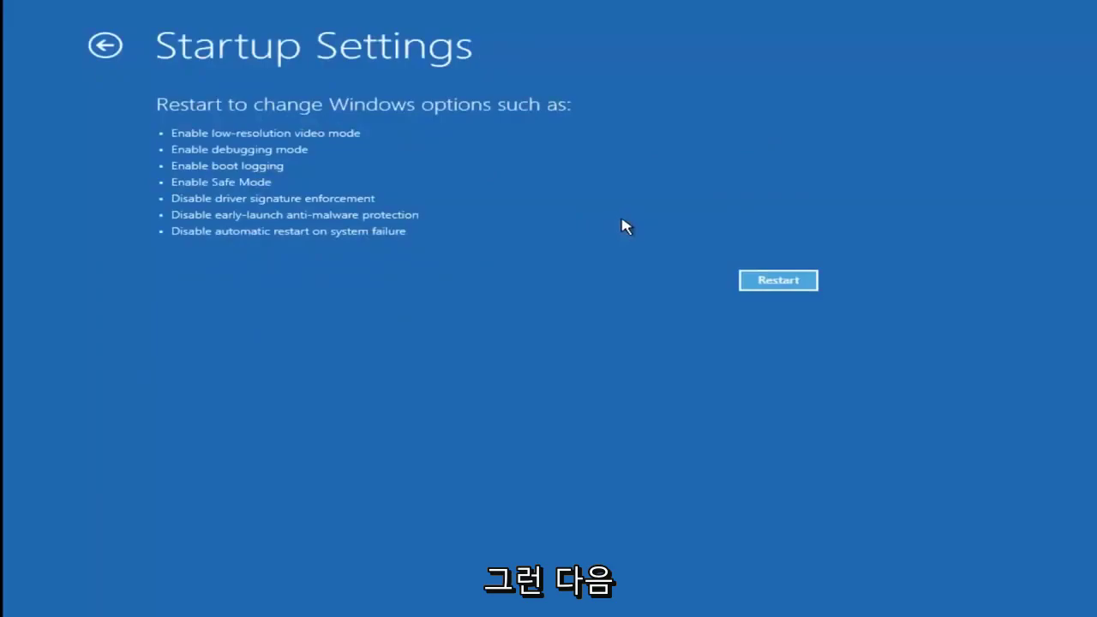
left_click(778, 283)
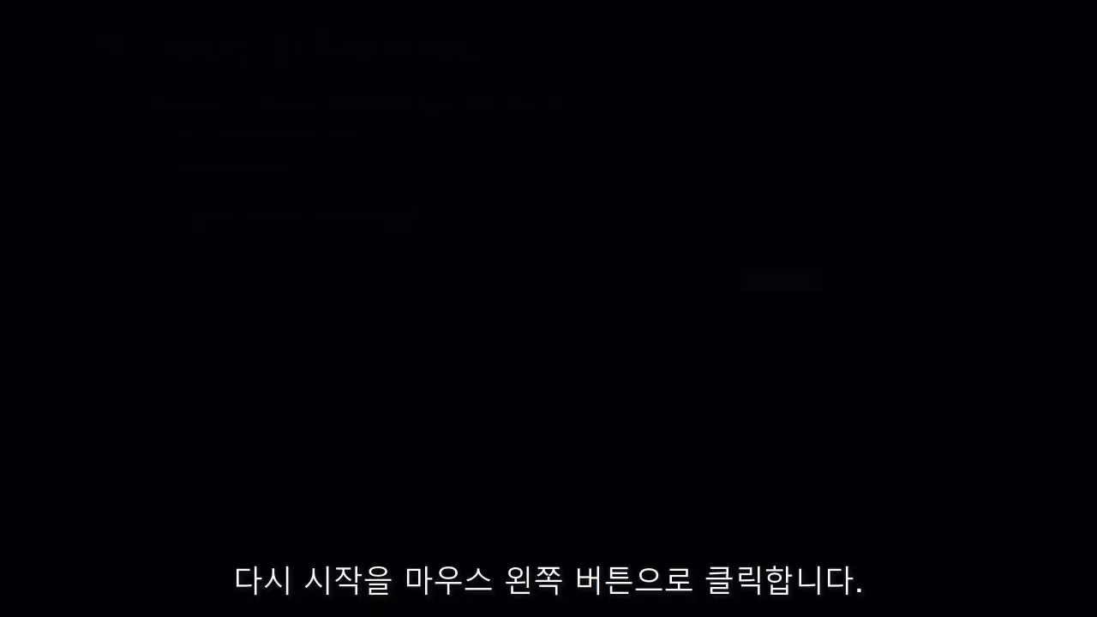
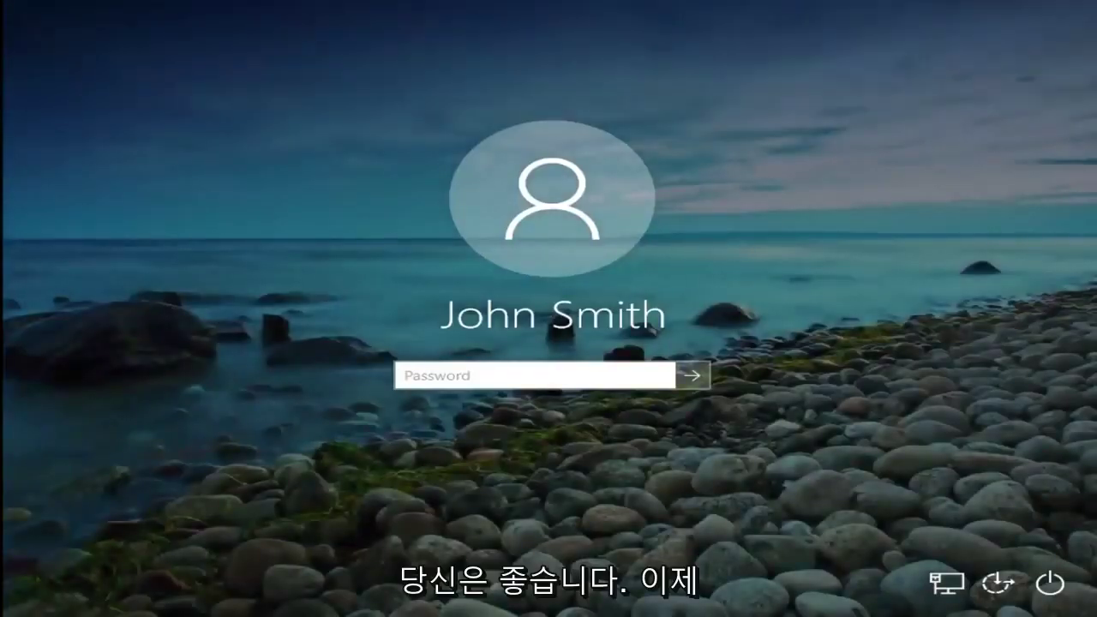
Sign in to Windows by entering the account password and close the browser window on the desktop
type("•••••••")
key("Return")
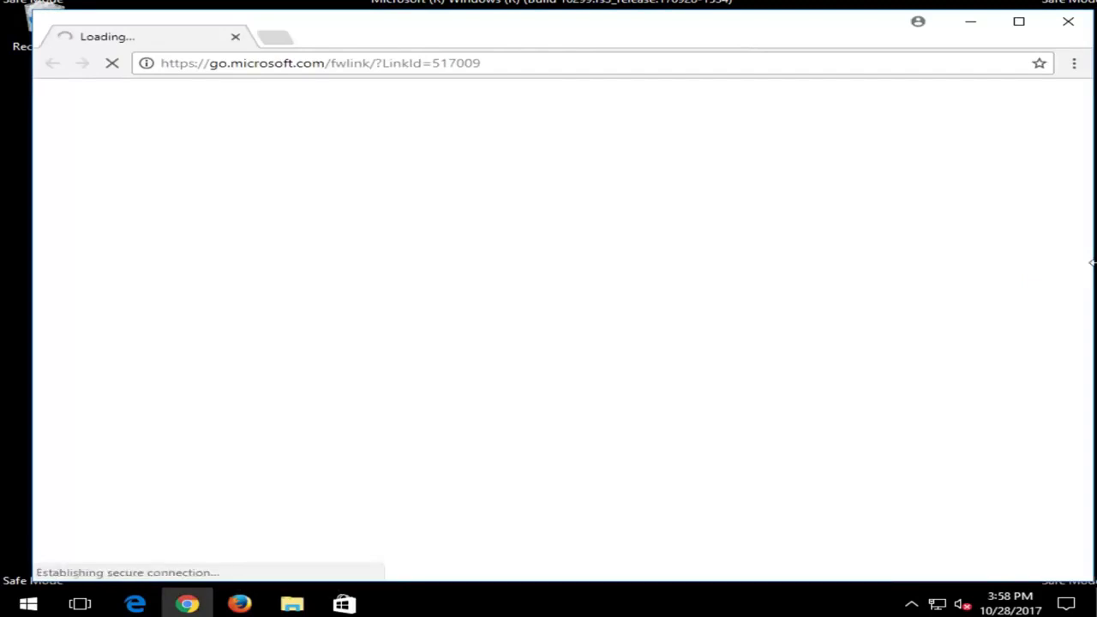
left_click(1067, 25)
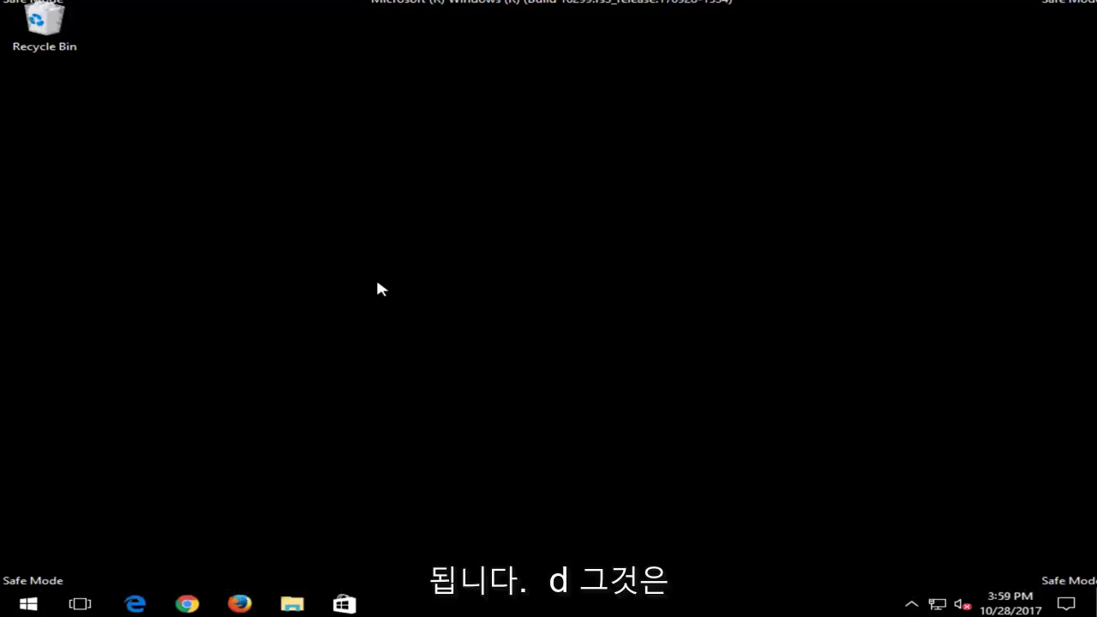
Search for Notepad, open a blank document and reposition its window on the desktop
left_click(49, 609)
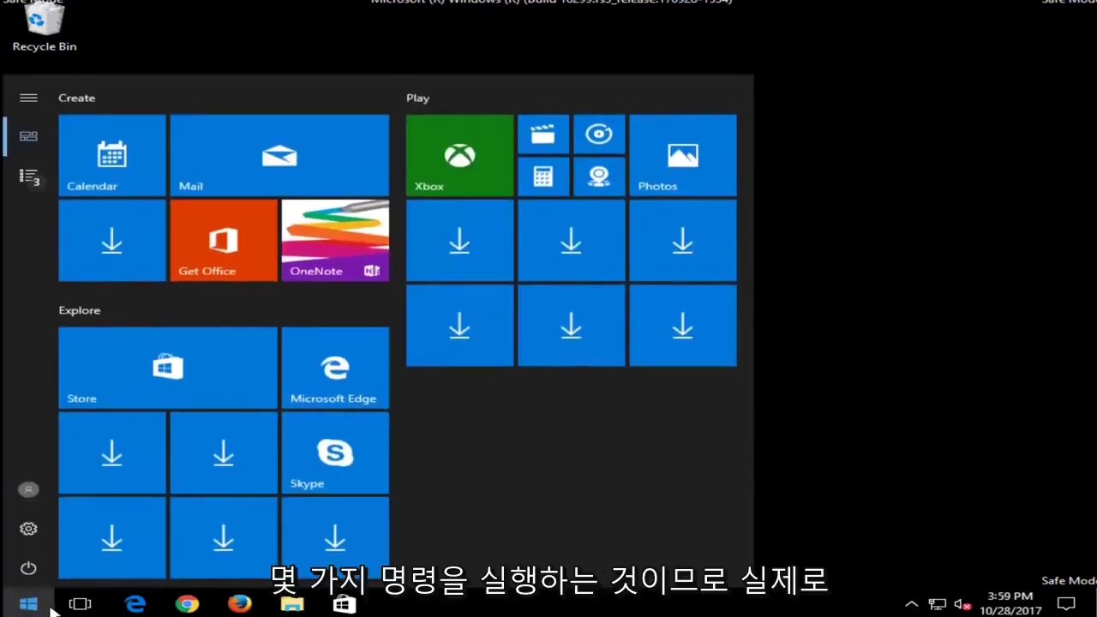
left_click(773, 206)
key("super")
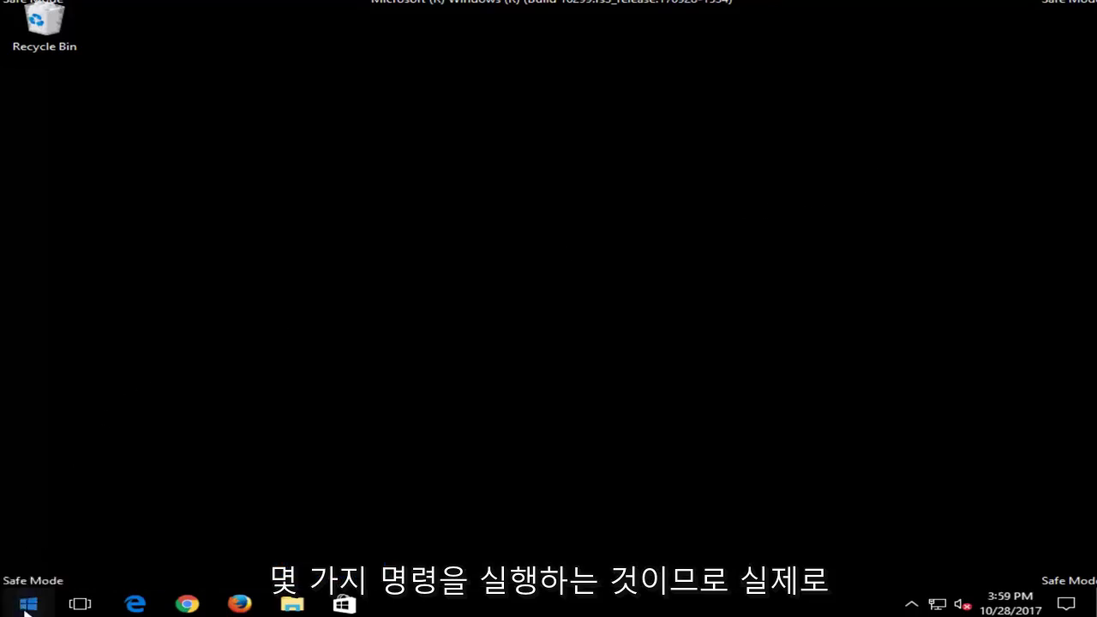
left_click(146, 474)
type("notepad")
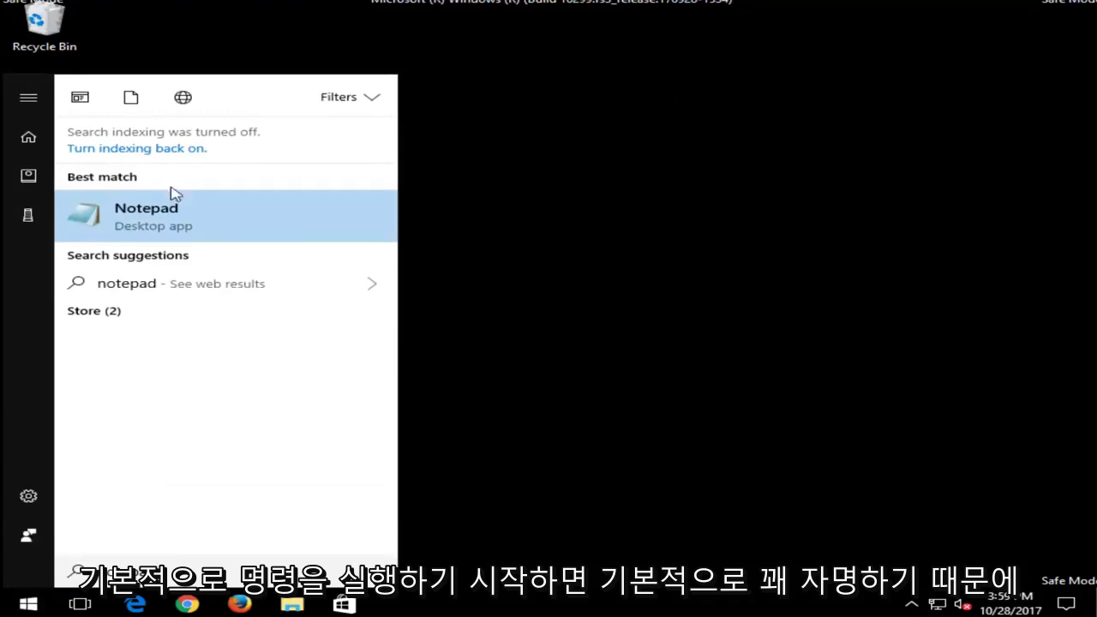
left_click(154, 215)
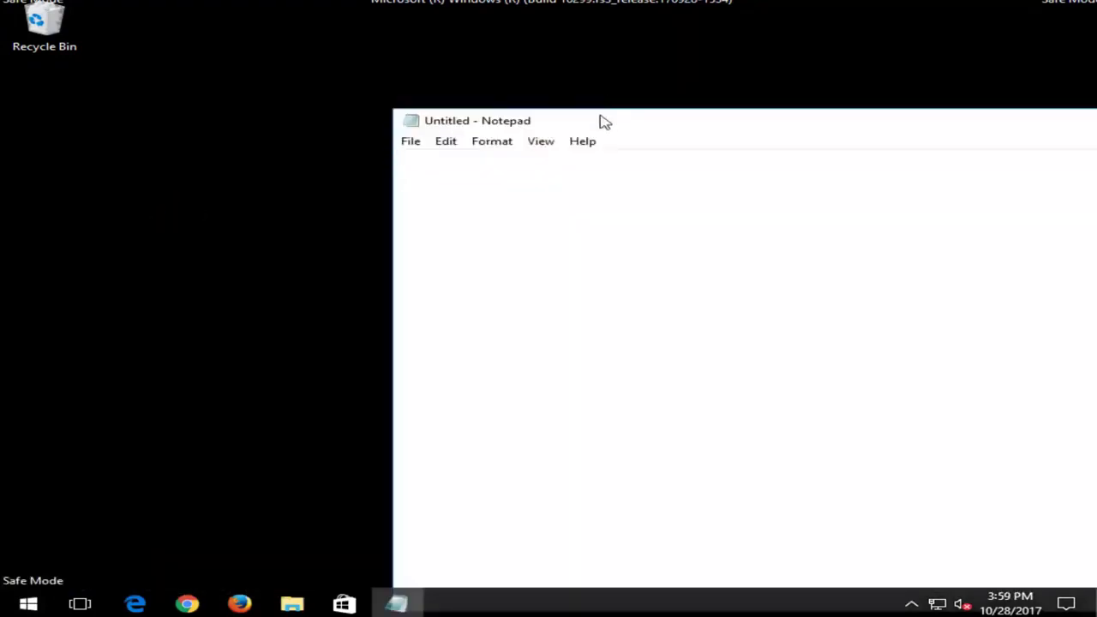
left_click_drag(599, 120, 287, 68)
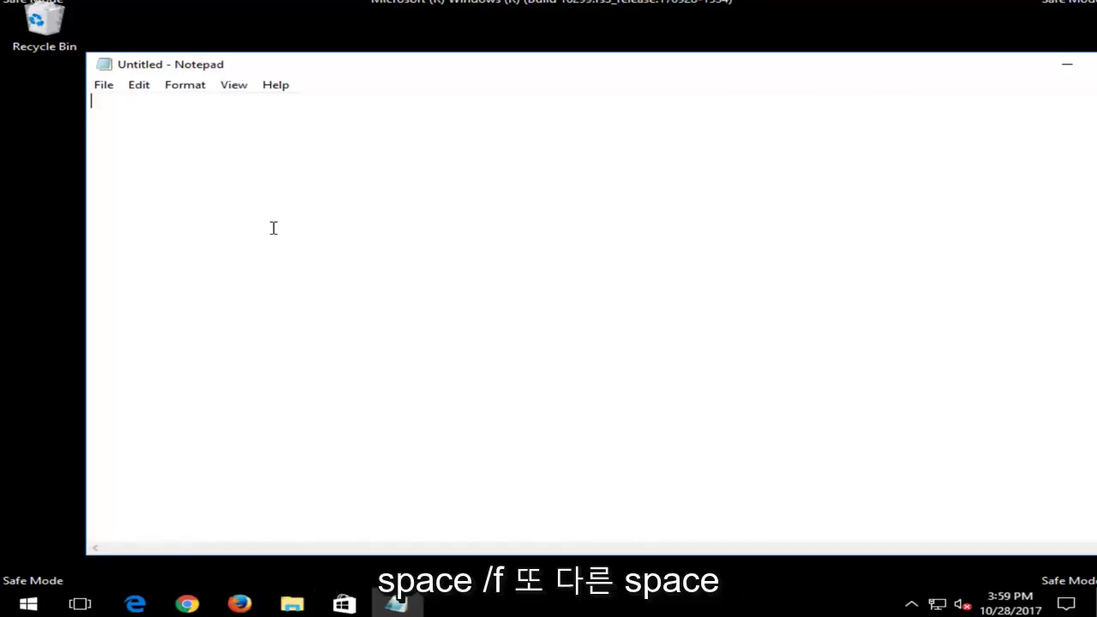
Write the commands Chkdsk /f /r and sfc /scannow on separate lines in the note, and move its window aside
type("Chkdsk /f /")
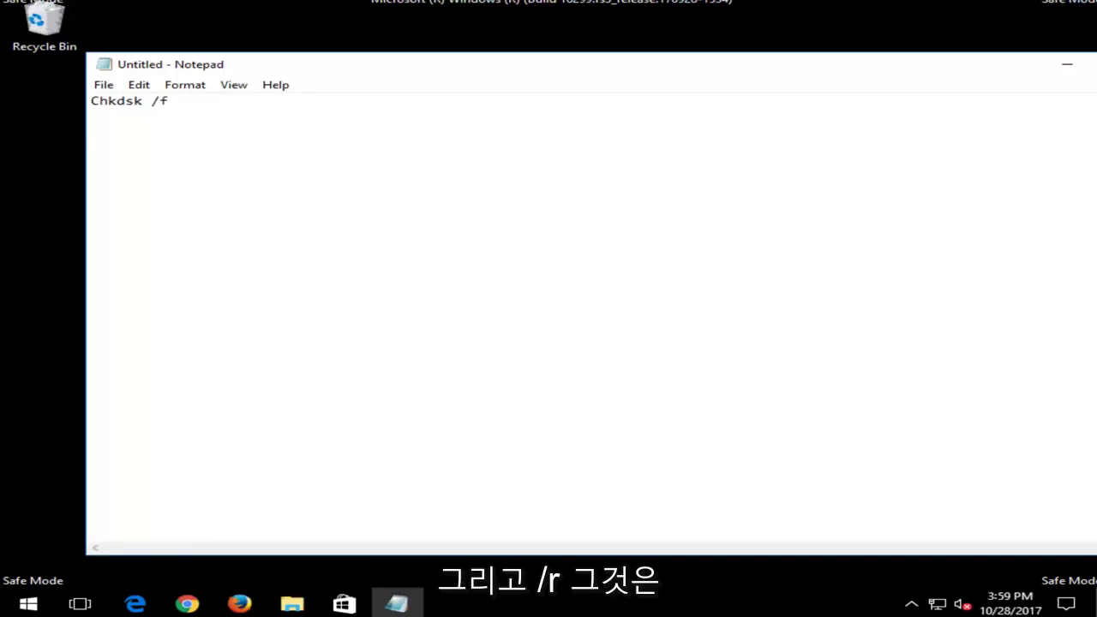
type("r")
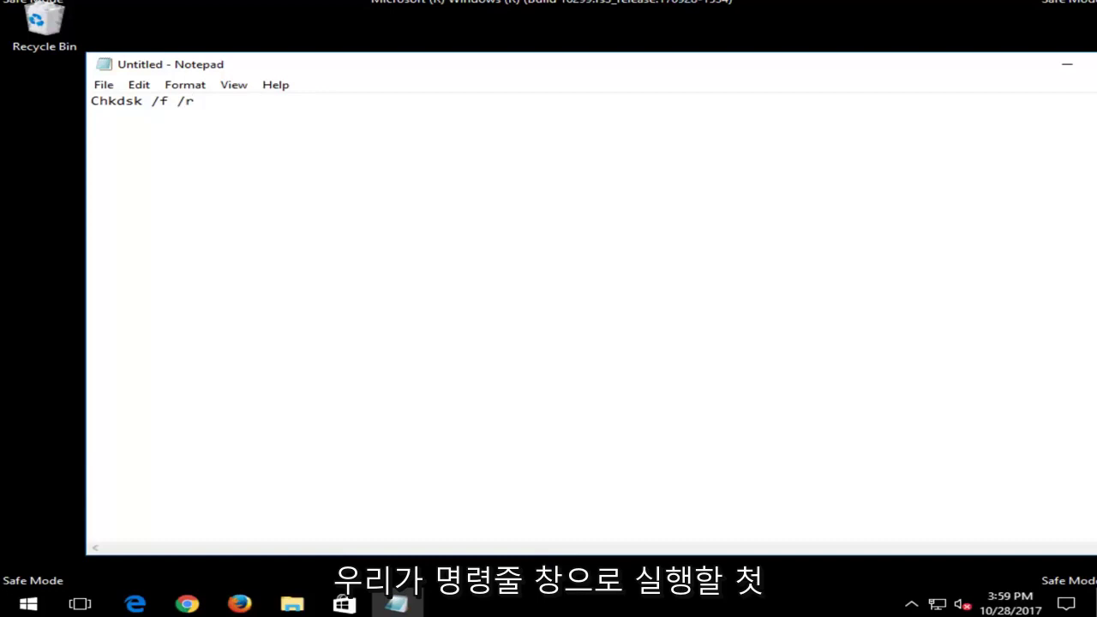
key("Return")
key("Return")
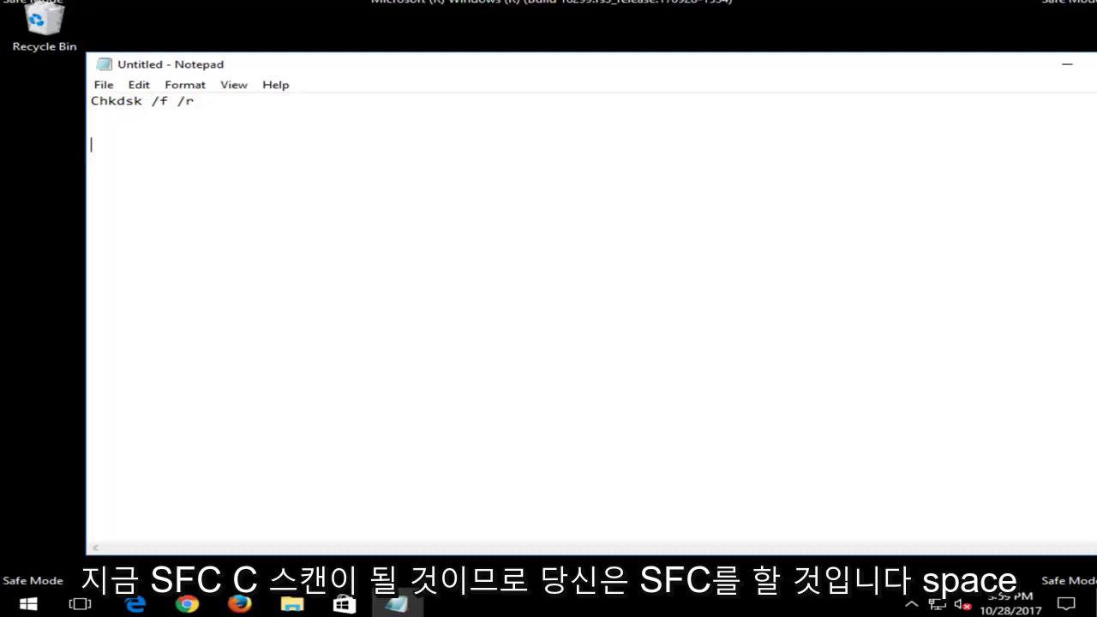
type("sfc /scannow")
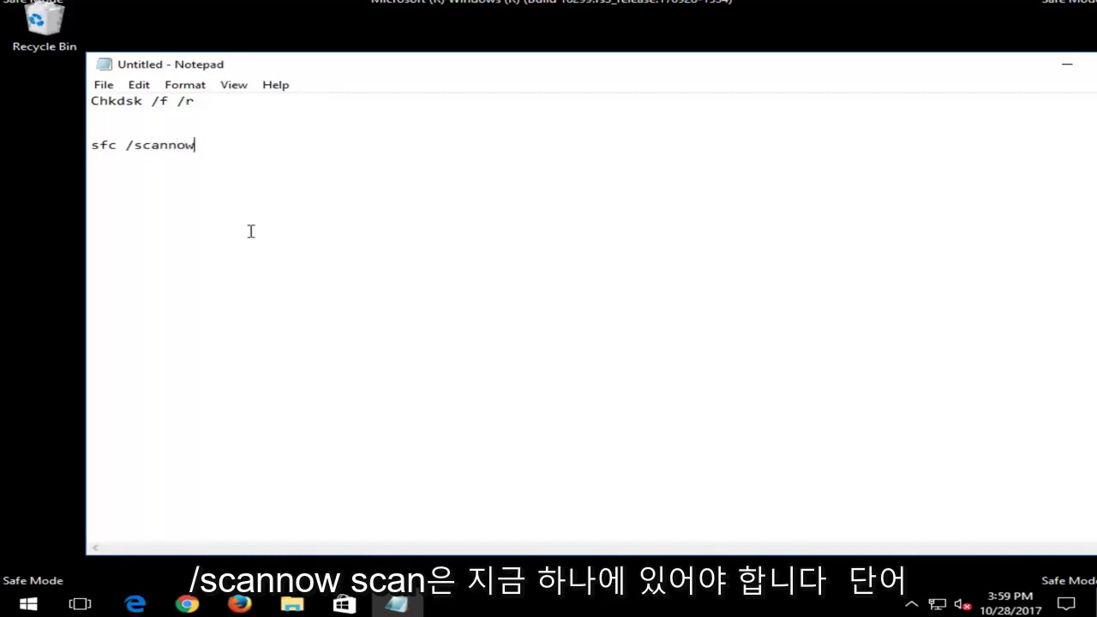
left_click_drag(362, 71, 664, 64)
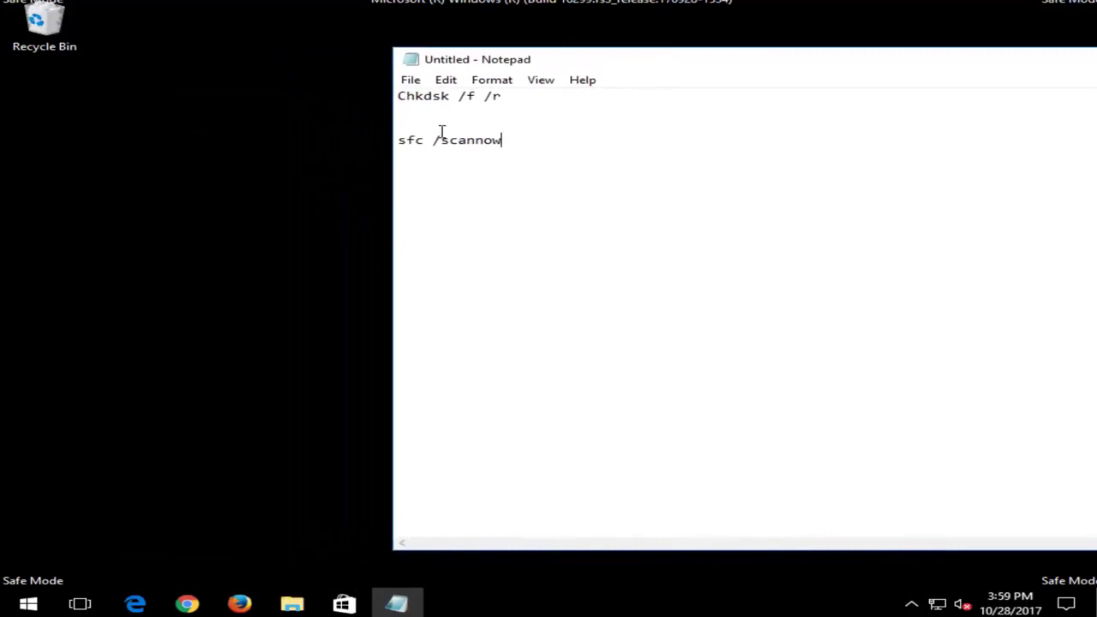
Search for Command Prompt, run it as administrator and move its window so the note stays reachable
left_click(29, 604)
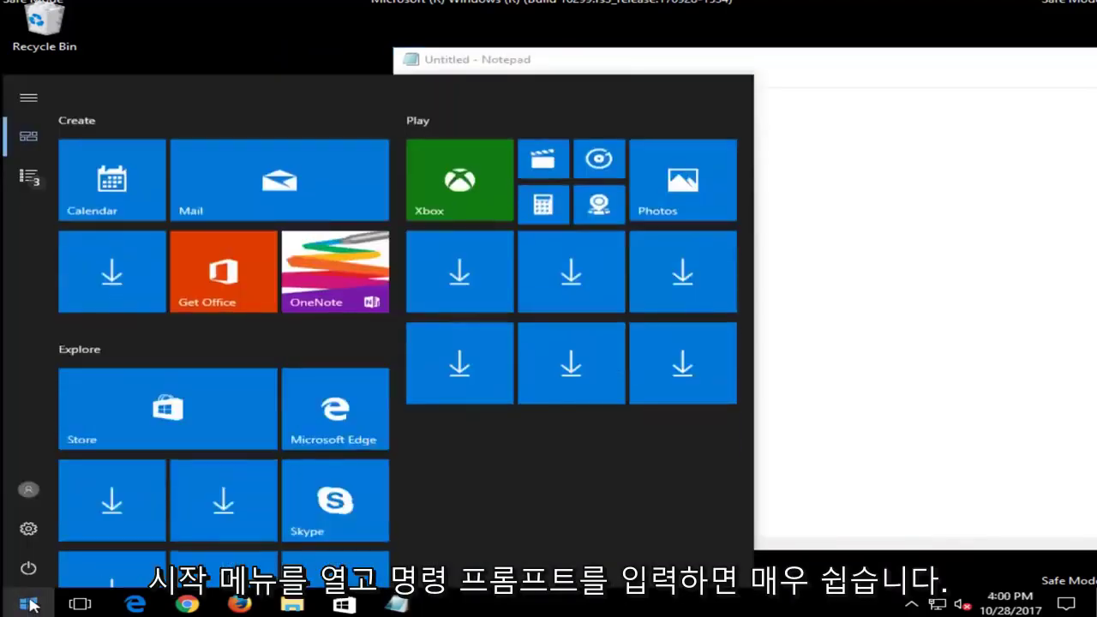
type("command prompt")
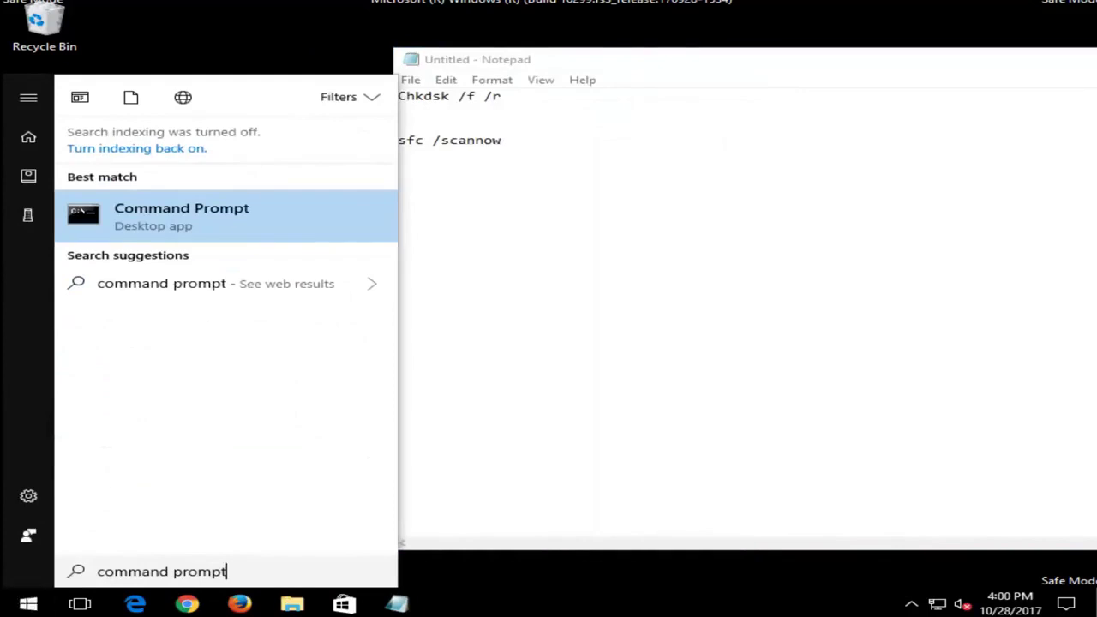
right_click(170, 226)
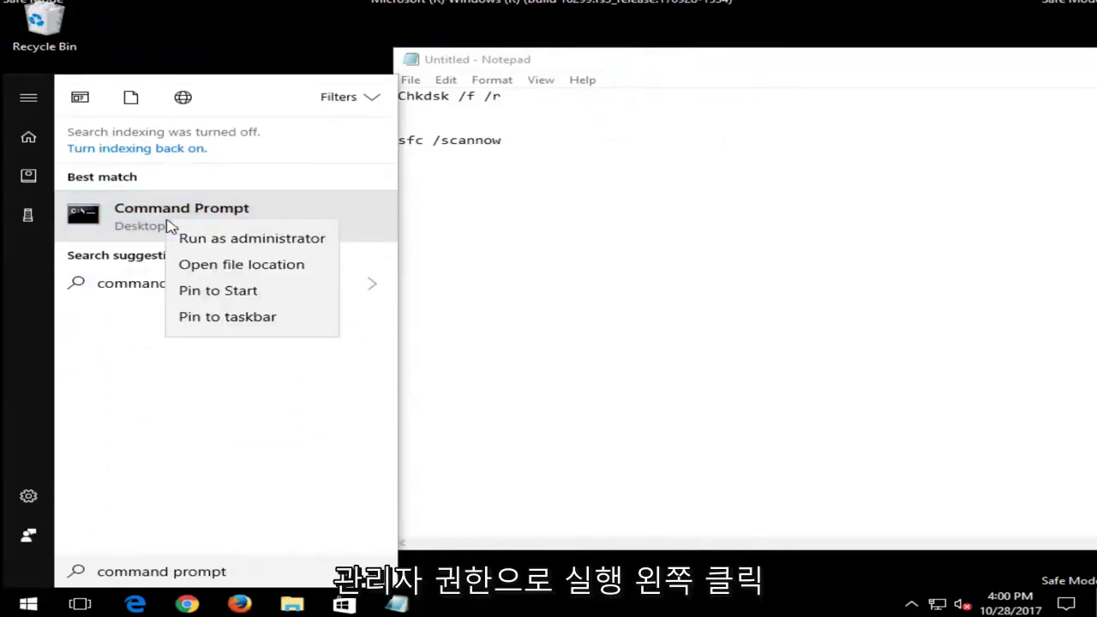
left_click(208, 242)
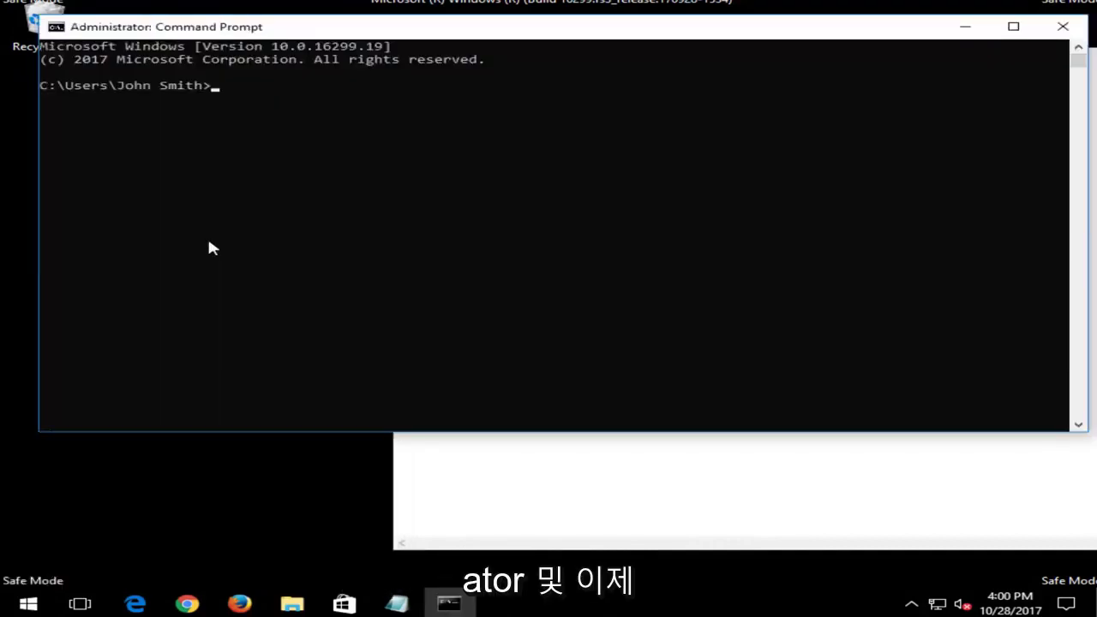
left_click_drag(333, 28, 385, 57)
Copy the Chkdsk /f /r command from the Notepad document
left_click(604, 522)
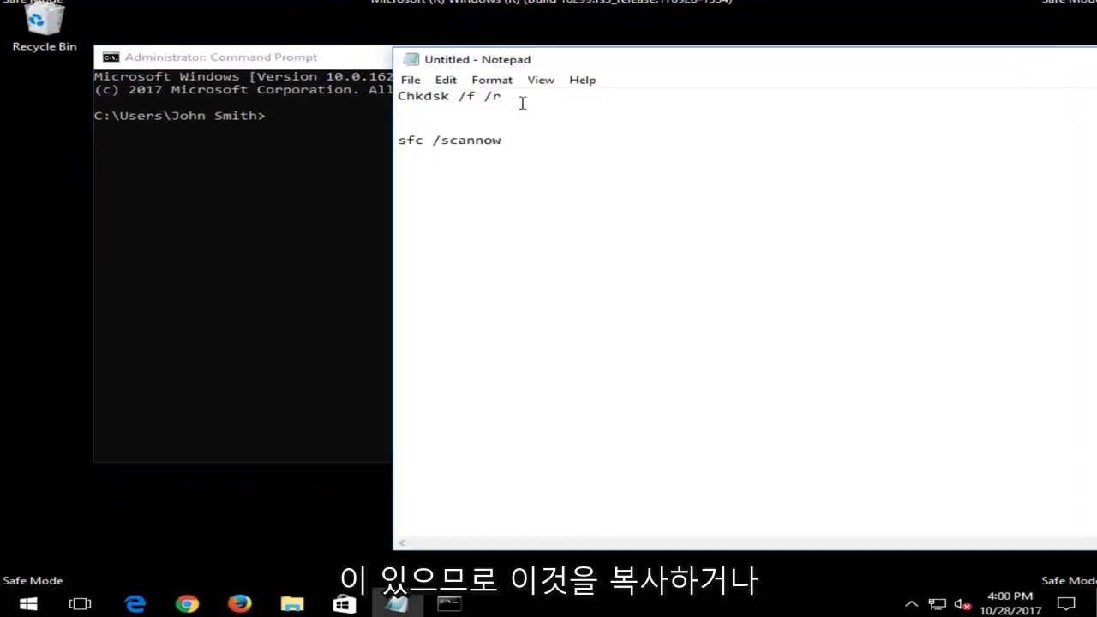
left_click_drag(521, 103, 351, 94)
right_click(431, 92)
left_click(476, 142)
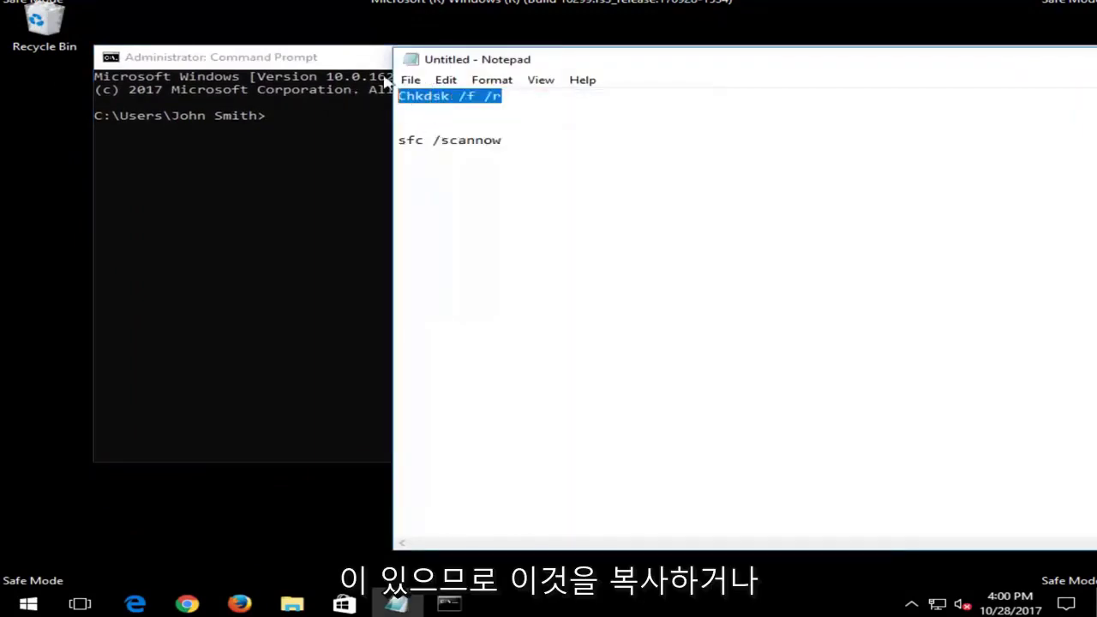
left_click(334, 60)
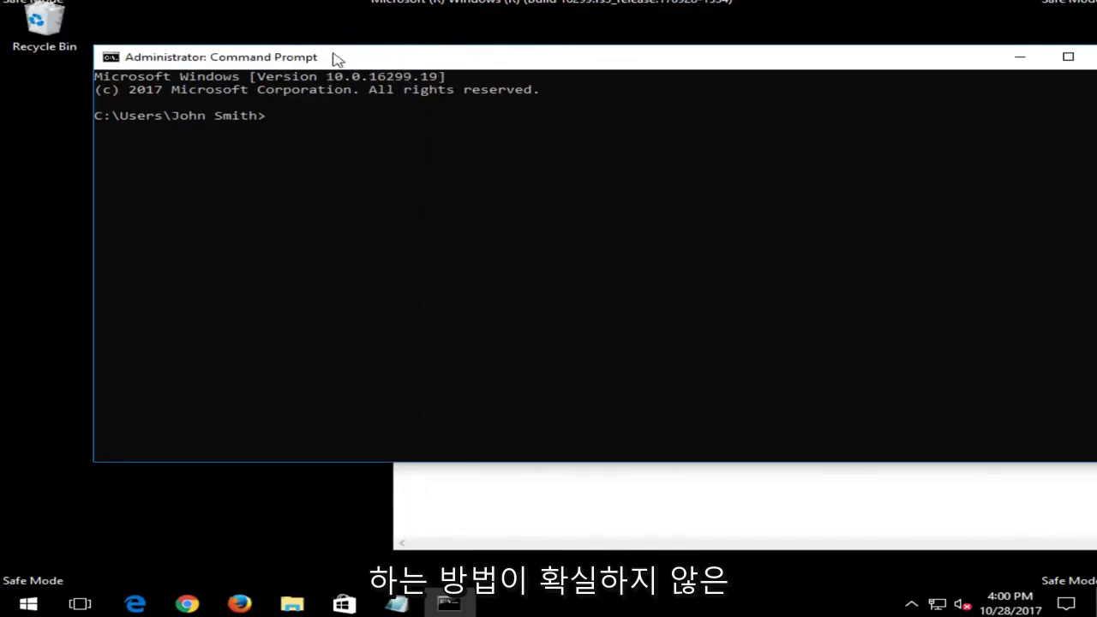
left_click(728, 480)
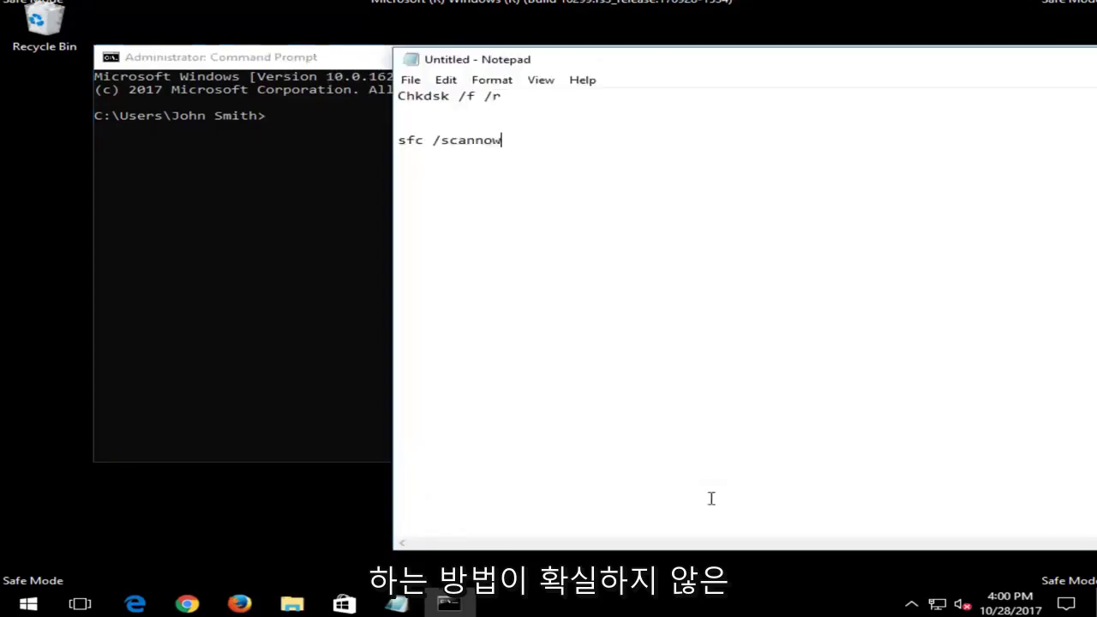
Paste and run Chkdsk /f /r in the administrator Command Prompt, answering y to schedule the check for the next restart
left_click(301, 62)
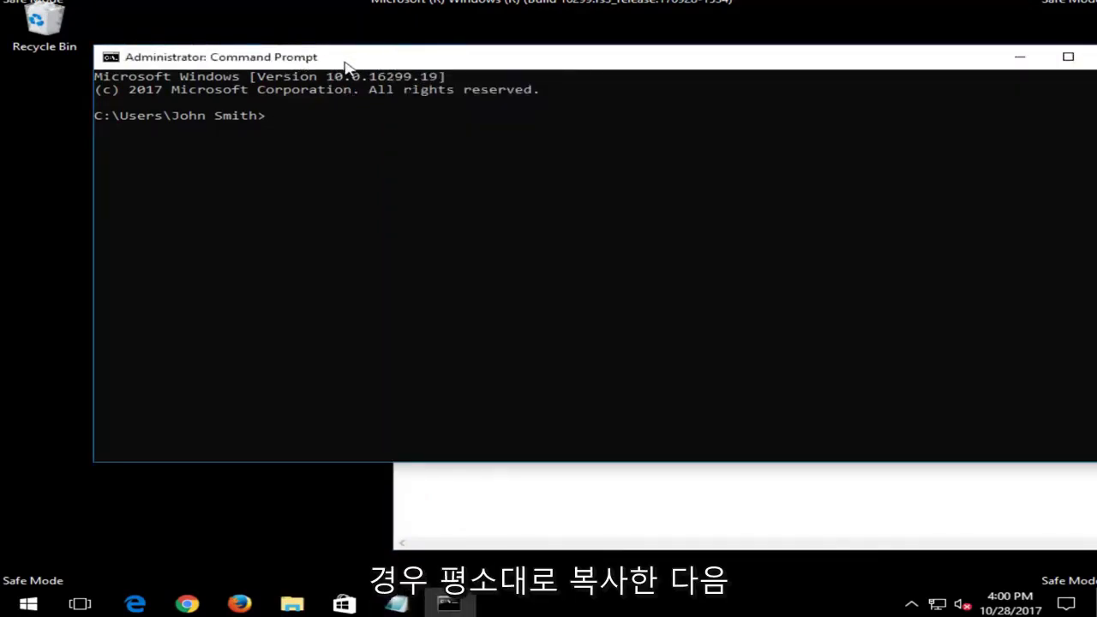
right_click(395, 60)
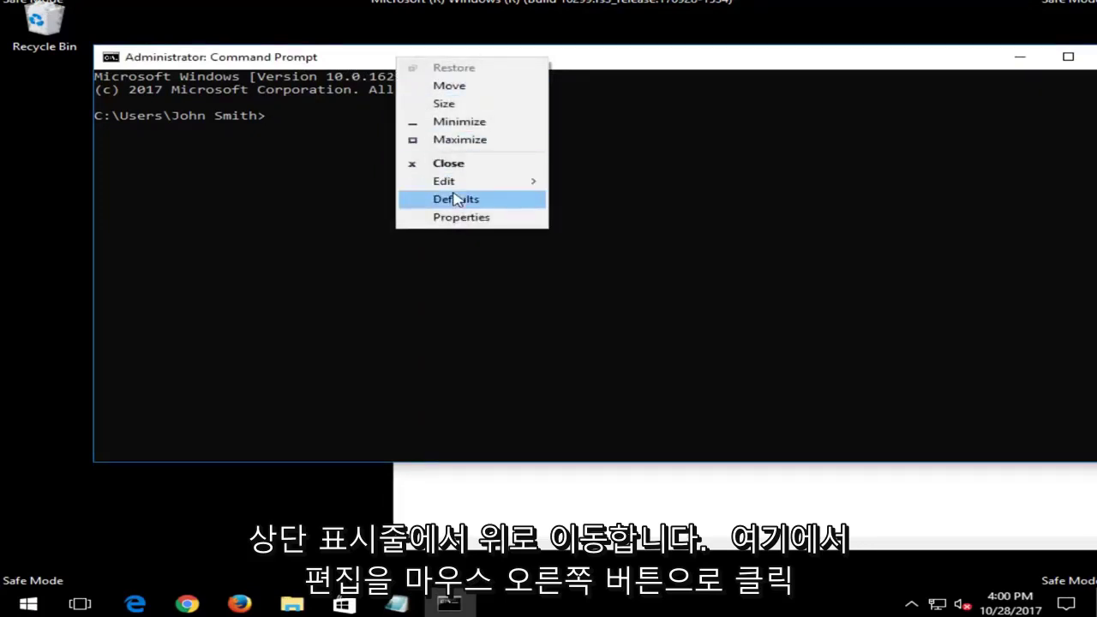
mouse_move(445, 180)
left_click(594, 215)
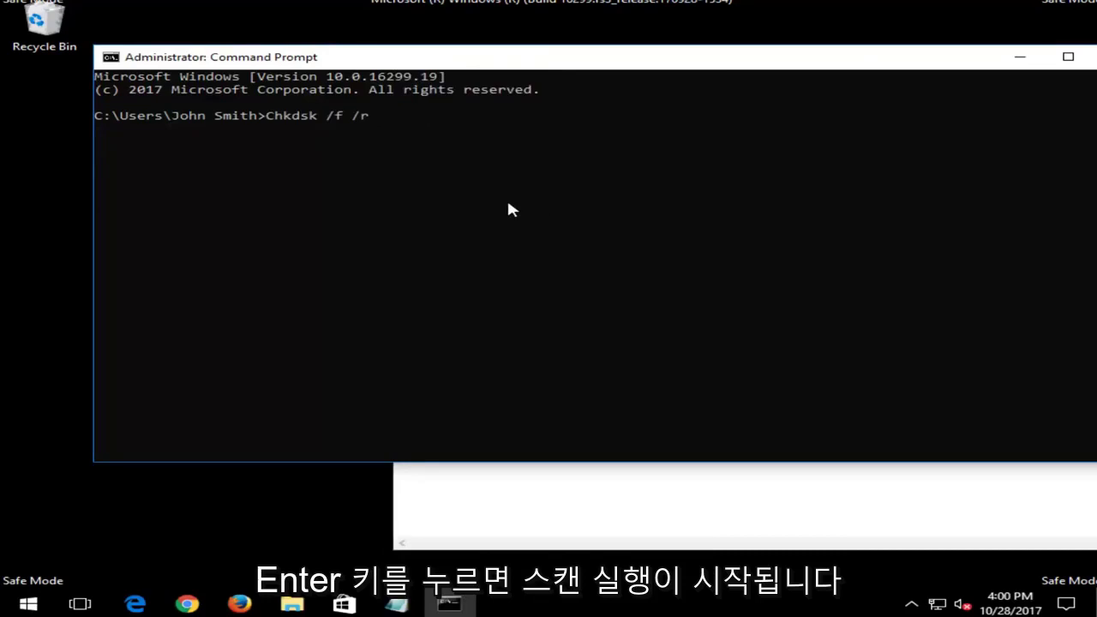
key("Return")
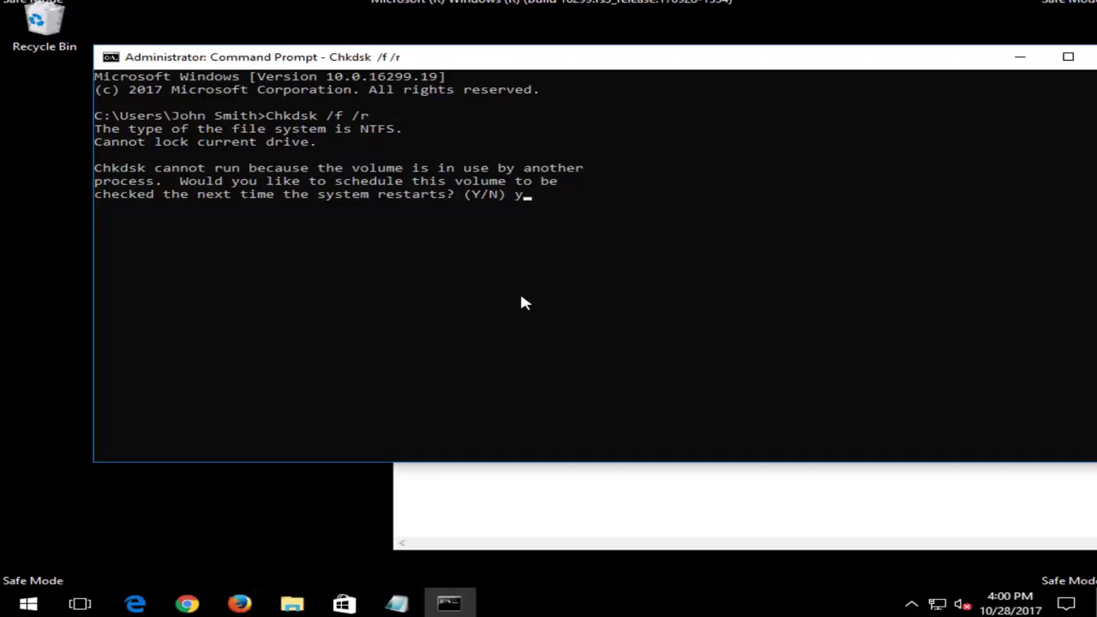
key("Return")
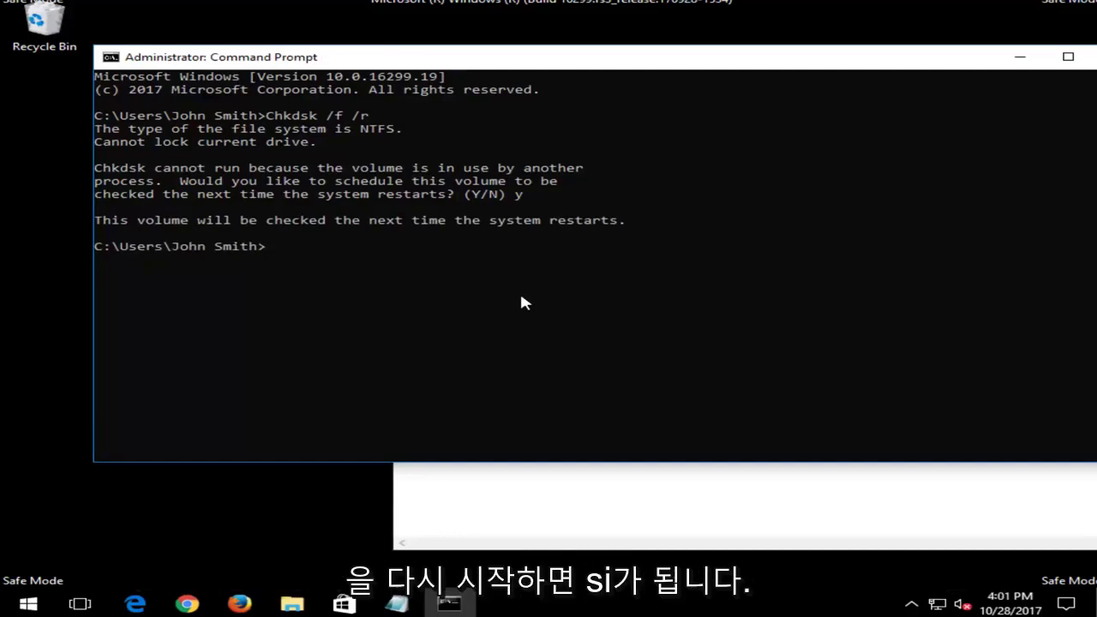
Switch to Notepad for the sfc /scannow command and return to the administrator Command Prompt
left_click(455, 519)
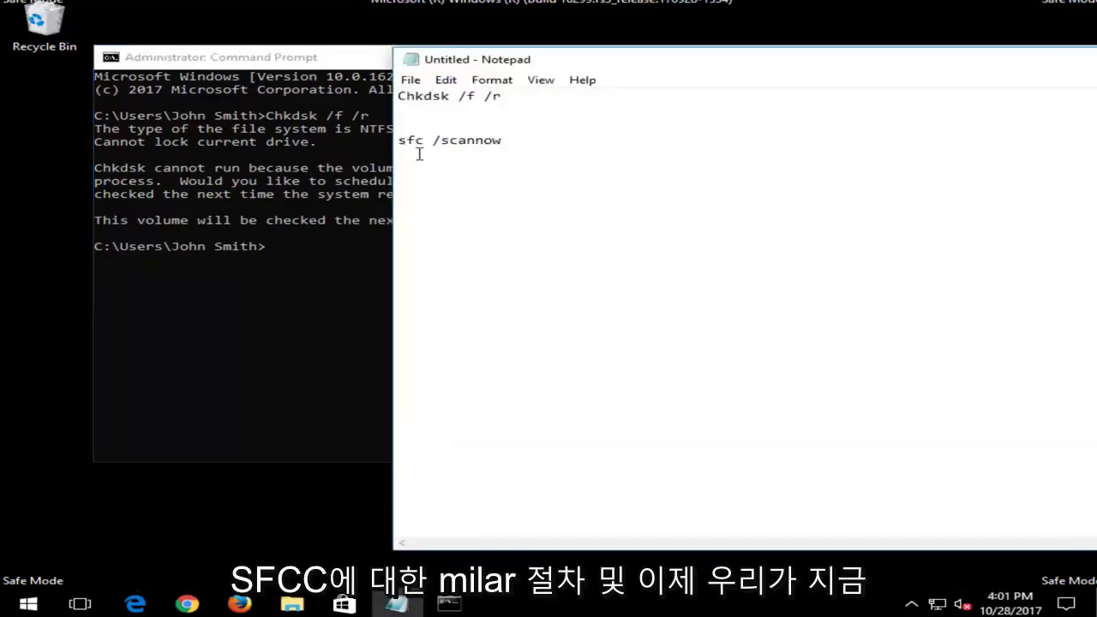
left_click(268, 58)
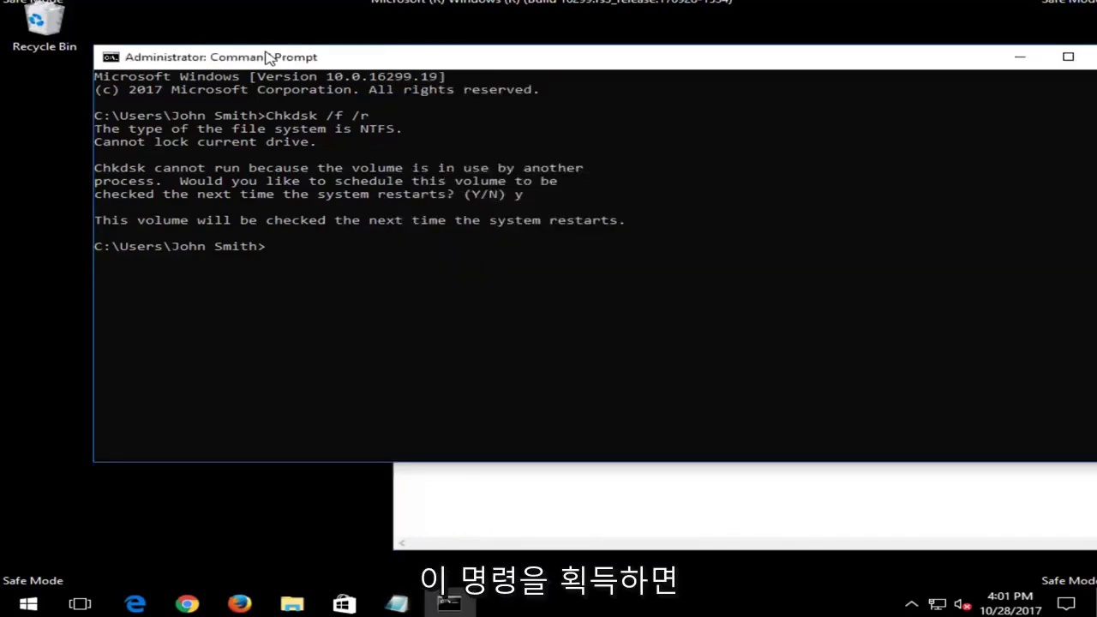